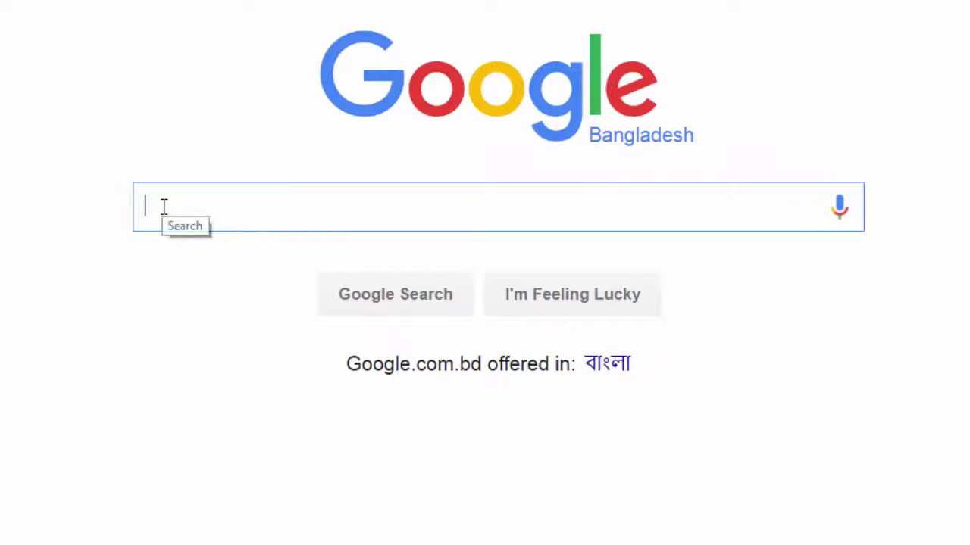
Search Google for potplayer and open the Global Potplayer website from the results
type("pot")
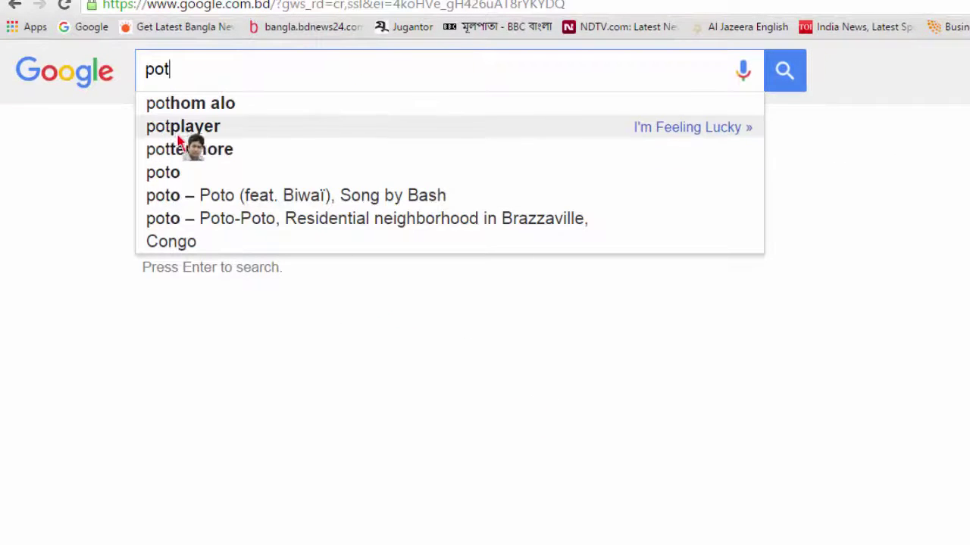
left_click(201, 134)
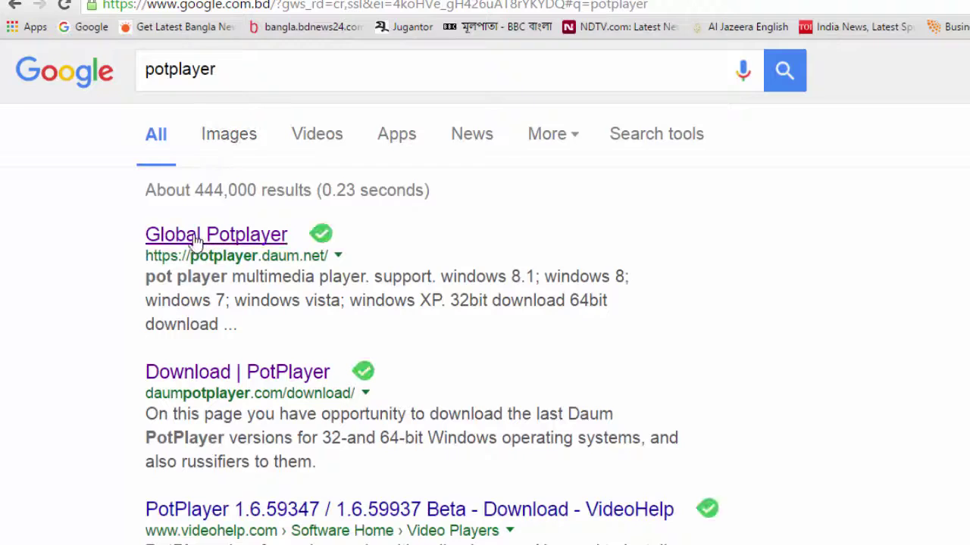
left_click(252, 242)
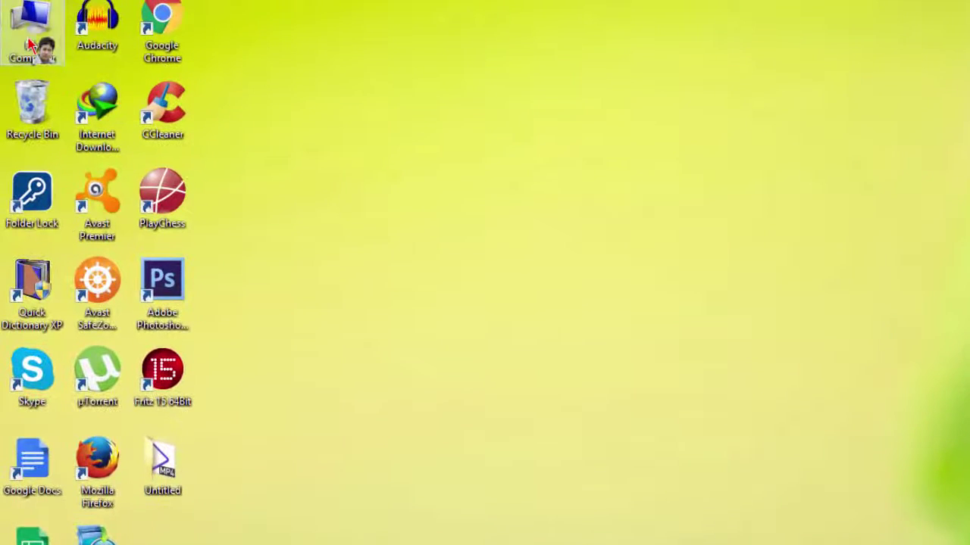
Open the Programs folder inside Downloads and launch the PotPlayerSetup64 installer
double_click(28, 44)
left_click(79, 111)
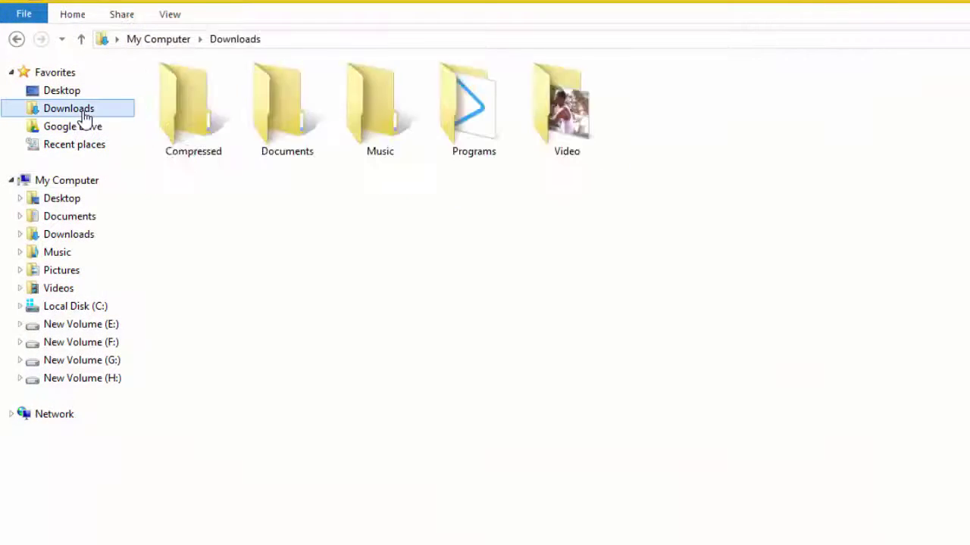
double_click(445, 127)
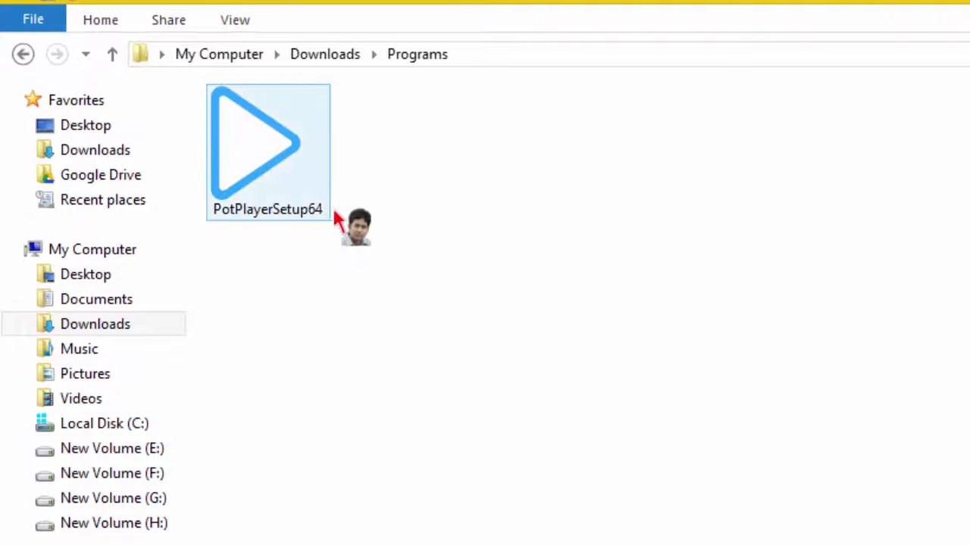
double_click(301, 184)
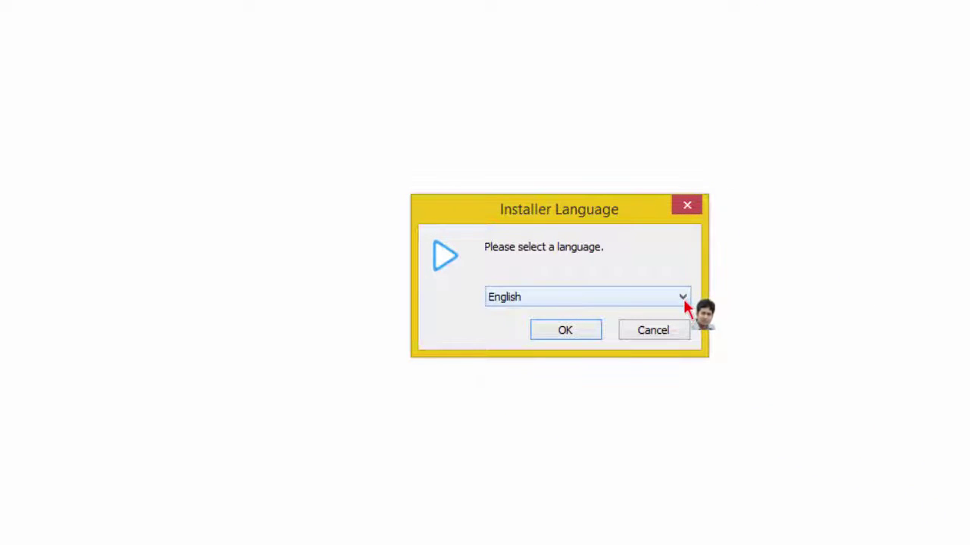
Review the available installer languages and confirm English
left_click(684, 298)
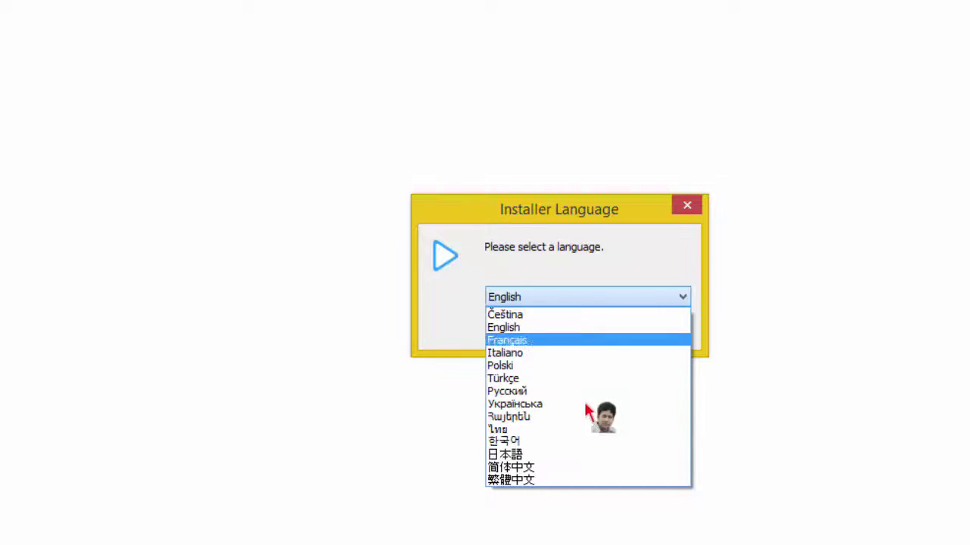
left_click(684, 299)
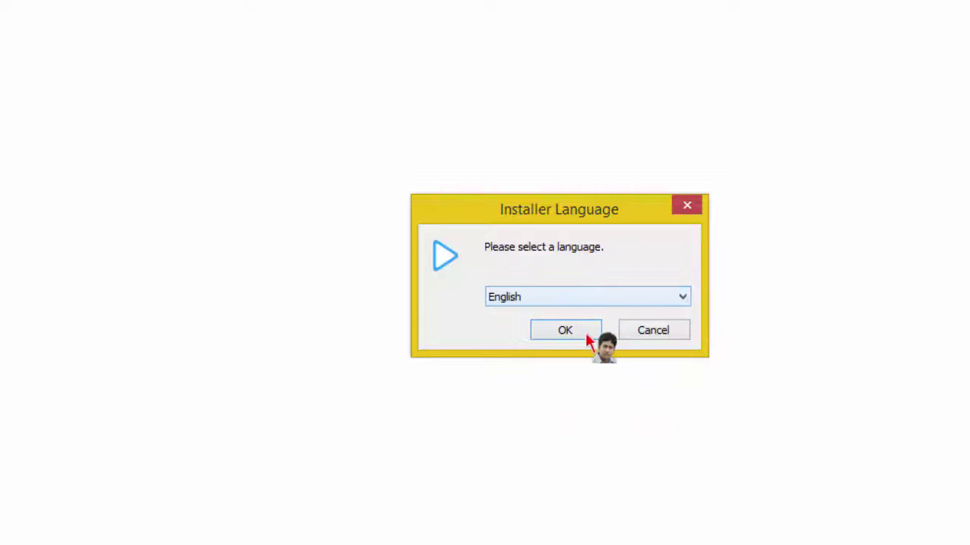
left_click(584, 335)
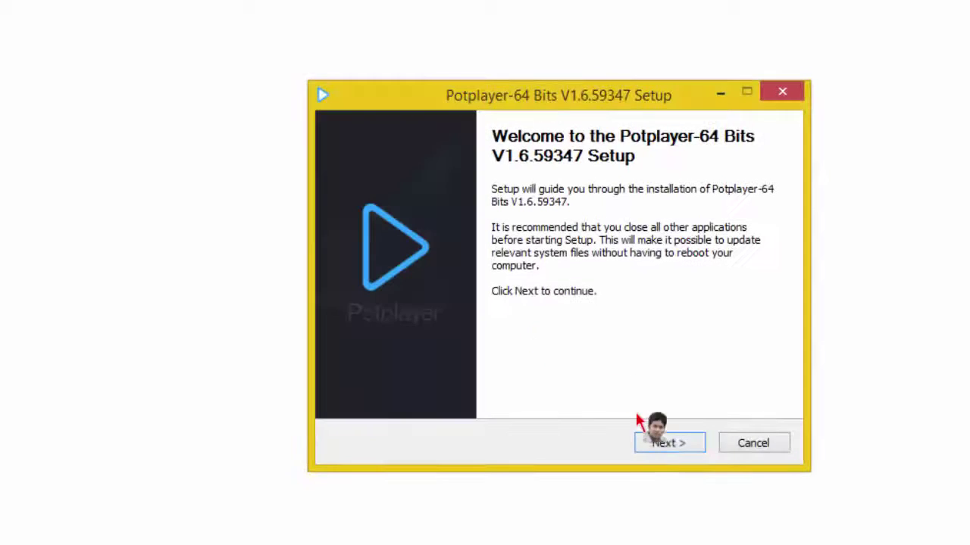
Accept the license, install Potplayer in C:\Program Files\DAUM\PotPlayer, and finish setup with the additional codec and run options enabled
left_click(643, 443)
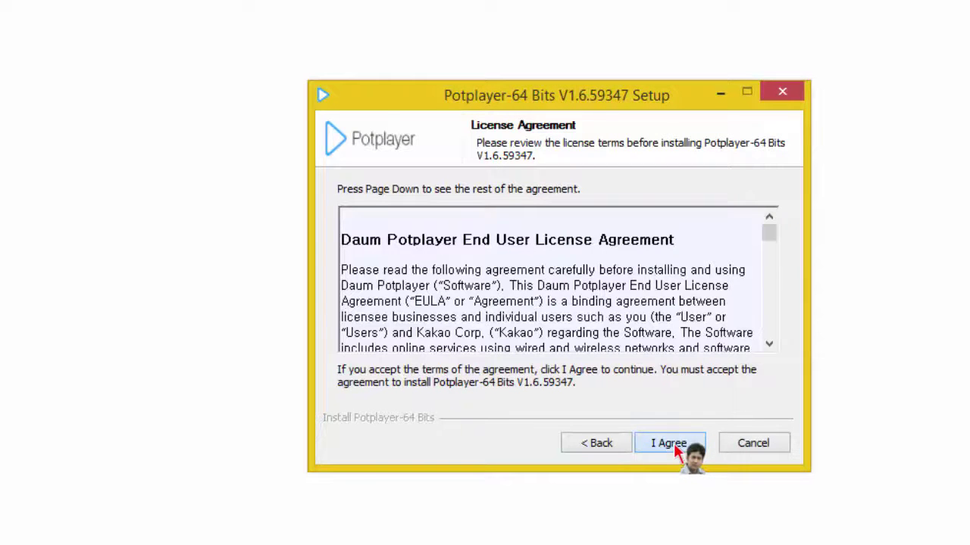
left_click(673, 444)
left_click(675, 446)
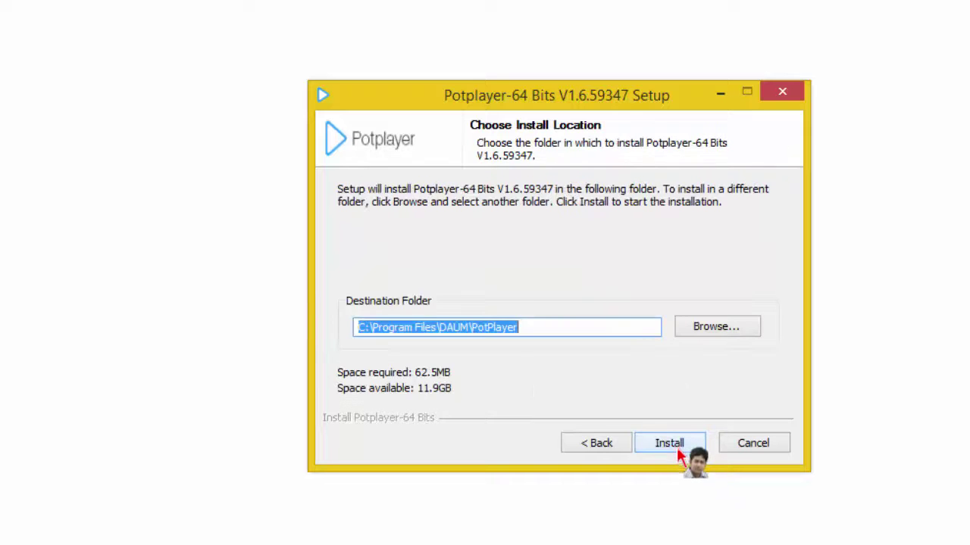
left_click(674, 442)
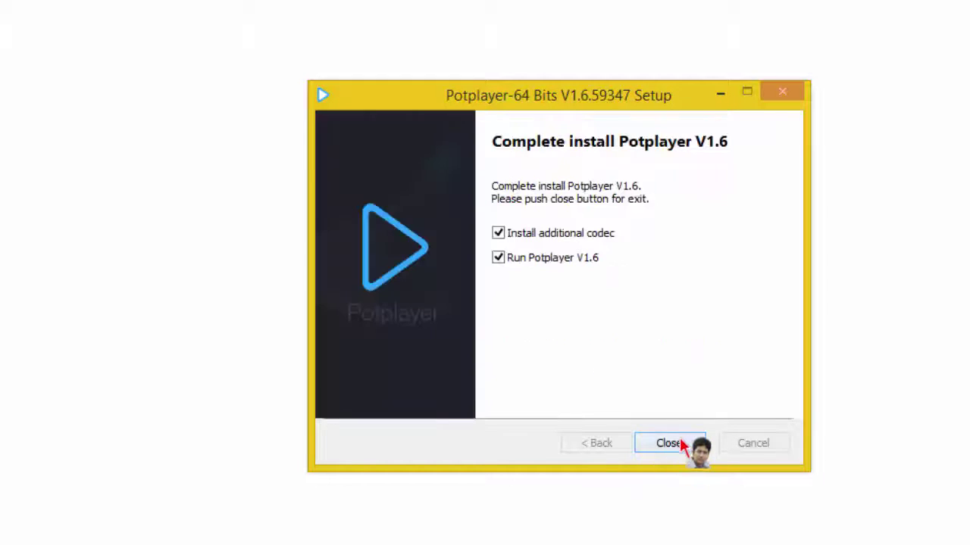
left_click(679, 442)
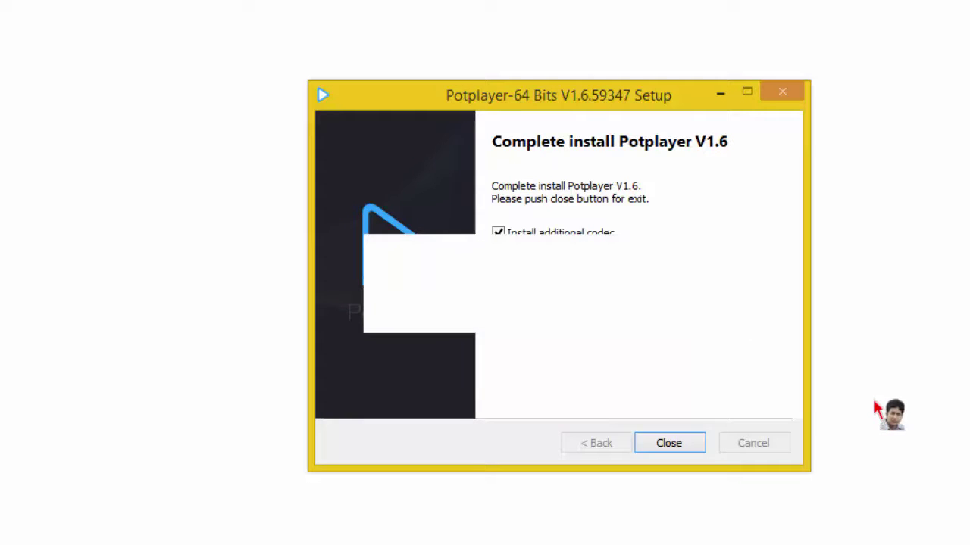
key("Return")
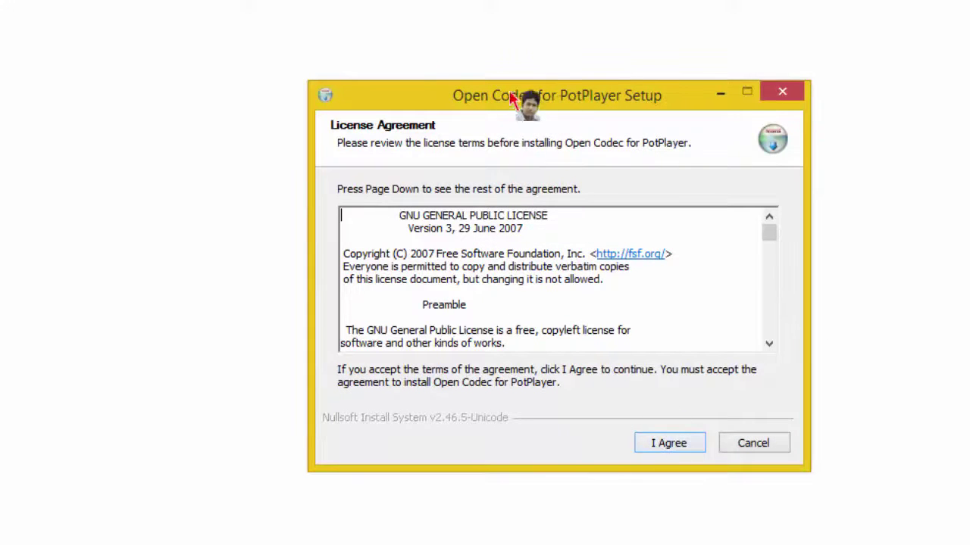
Accept the Open Codec license, install its Core Files and OpenCodec Files in the PotPlayer folder, and close the setup
left_click(702, 450)
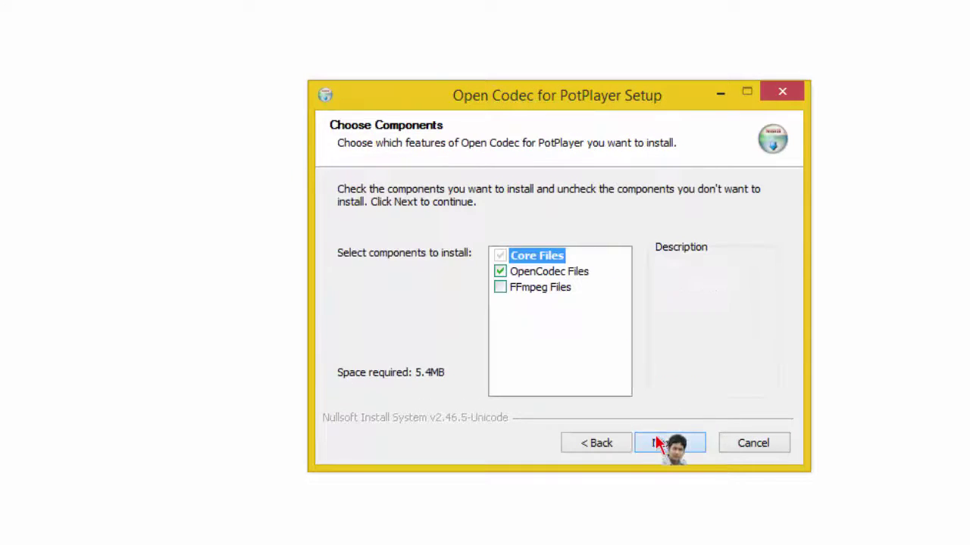
left_click(685, 447)
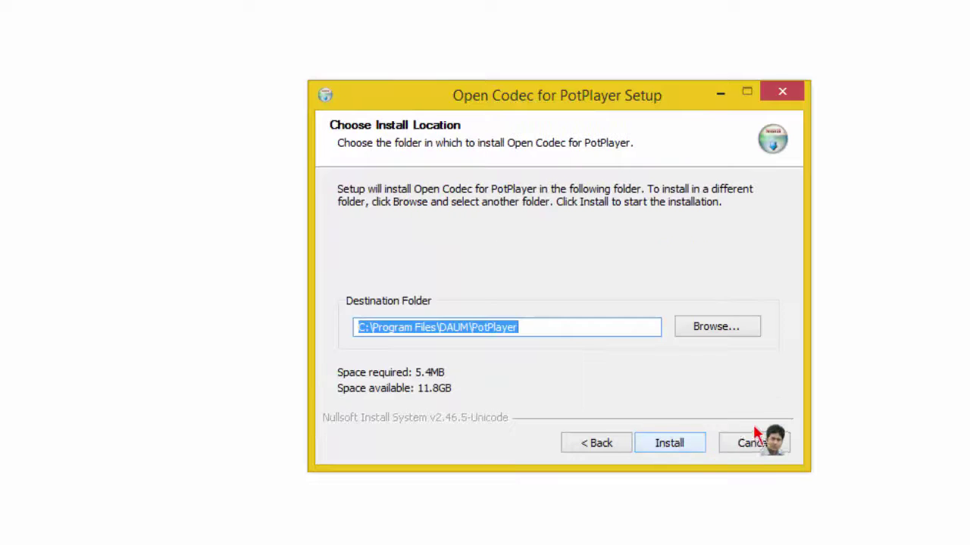
left_click(687, 447)
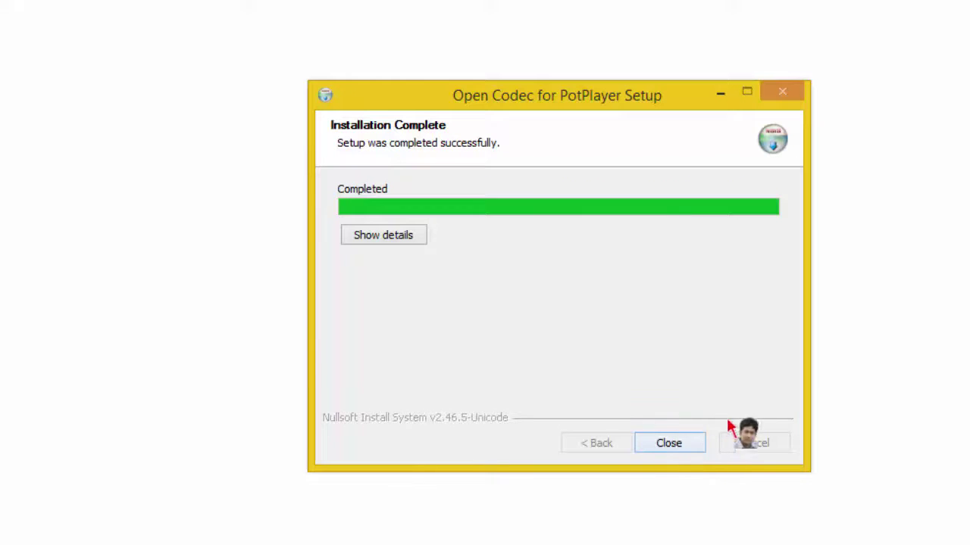
left_click(685, 446)
left_click(686, 446)
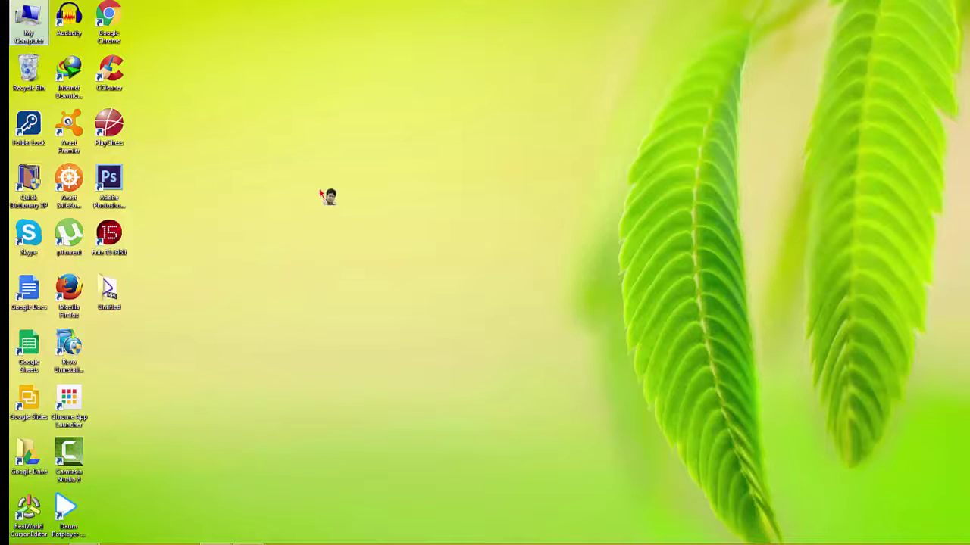
Open the ENGLISH folder inside Movie on New Volume (E:)
double_click(31, 23)
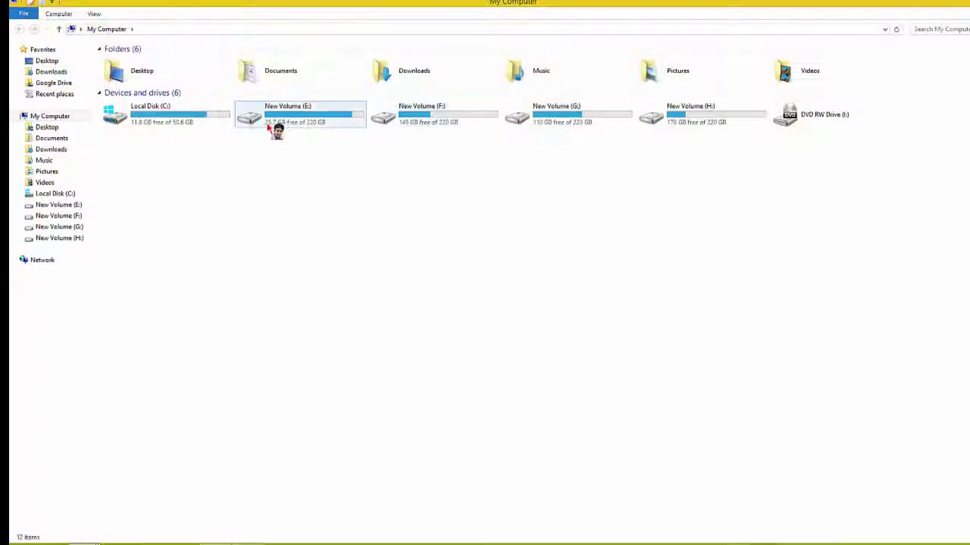
double_click(270, 126)
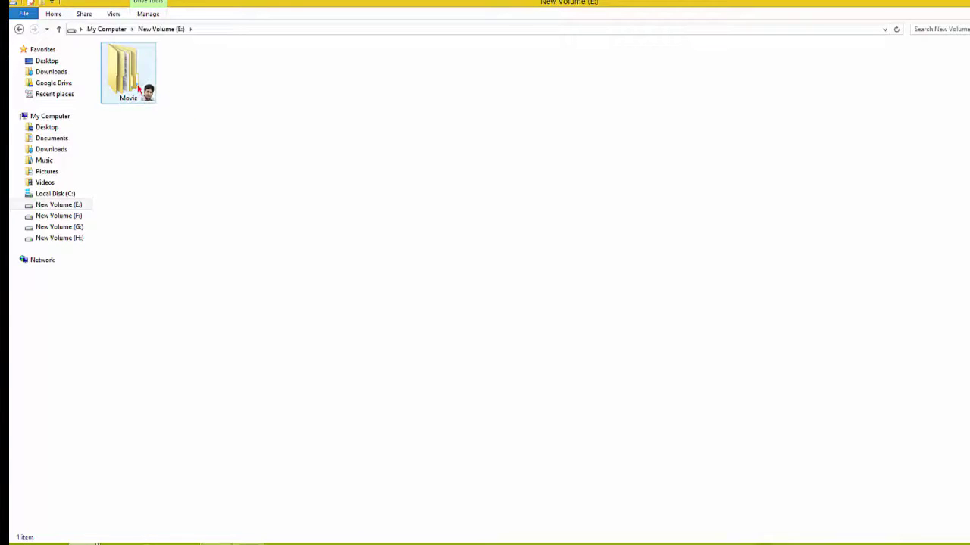
double_click(139, 88)
double_click(141, 86)
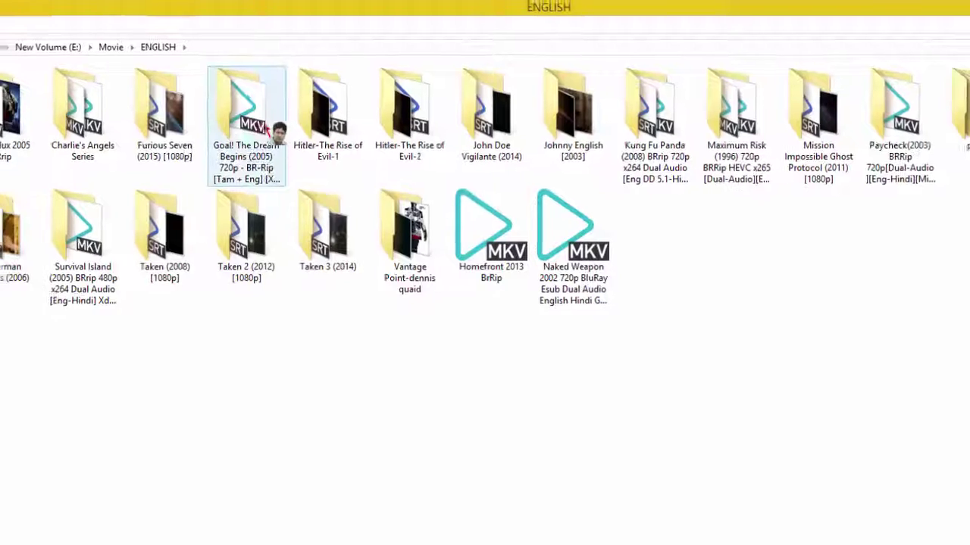
Check the contents of the Goal! The Dream Begins and Furious Seven folders, returning to the ENGLISH folder each time
double_click(266, 131)
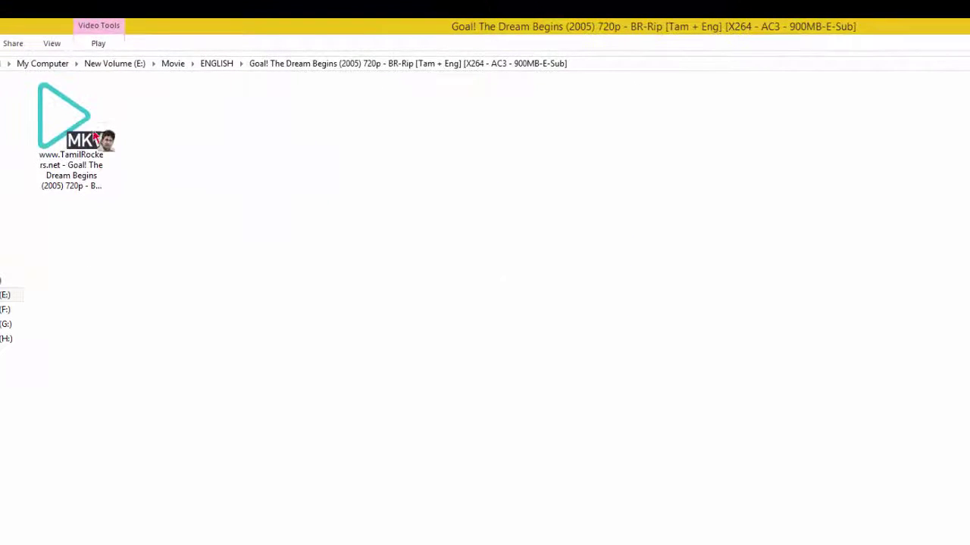
key("BackSpace")
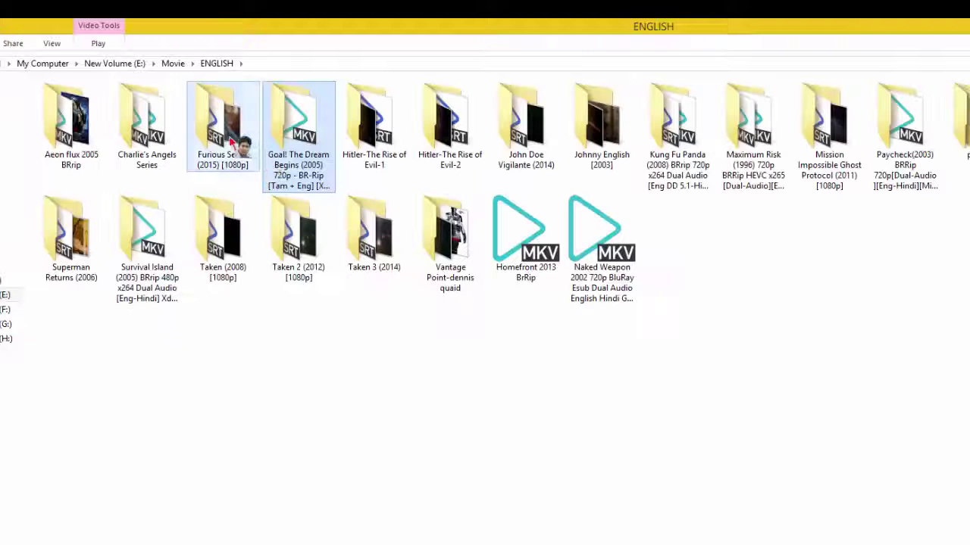
double_click(226, 135)
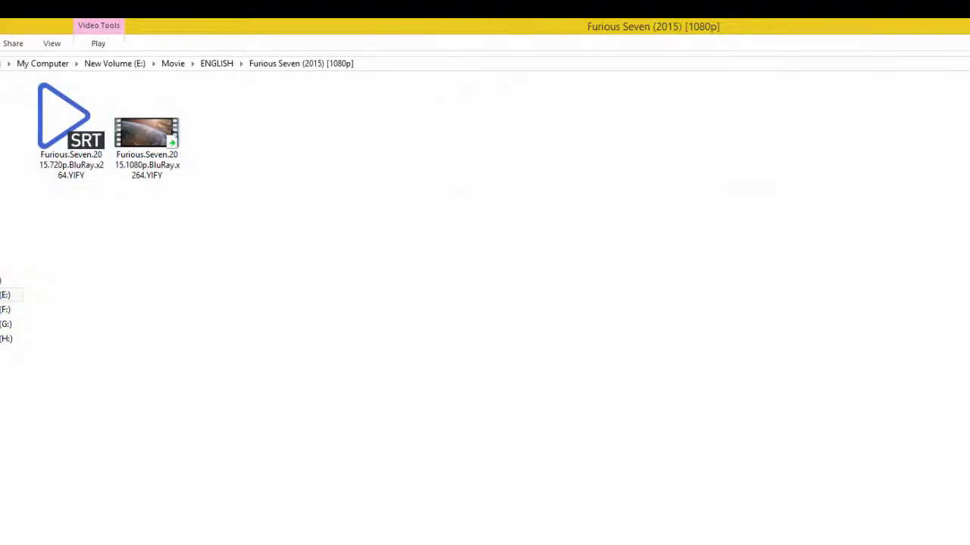
key("BackSpace")
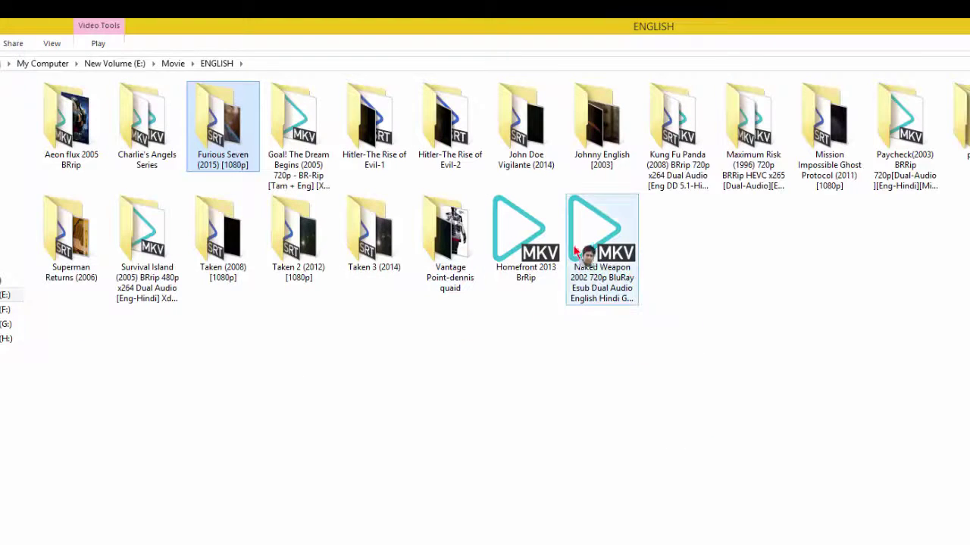
Play the Naked Weapon 2002 MKV file and move its player window aside to uncover the movie files
left_click(616, 258)
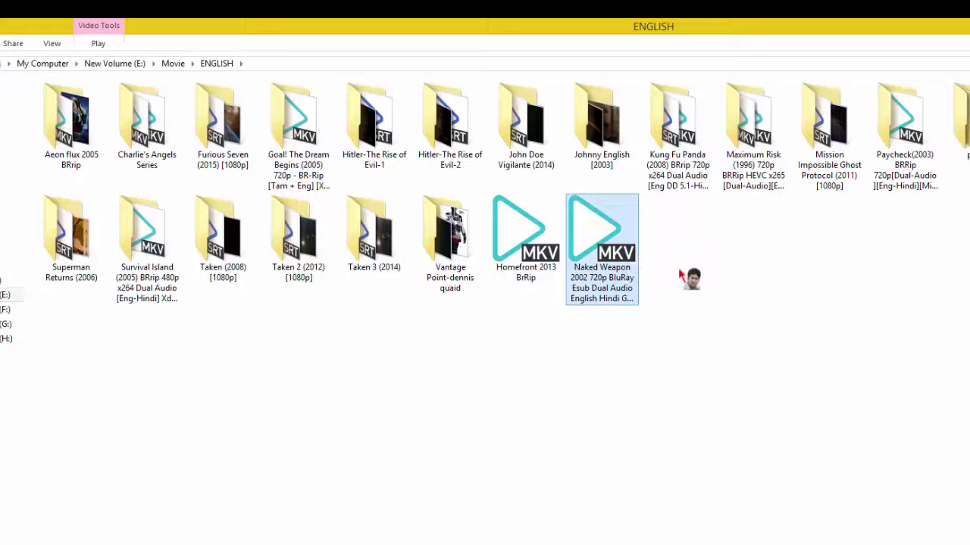
key("Return")
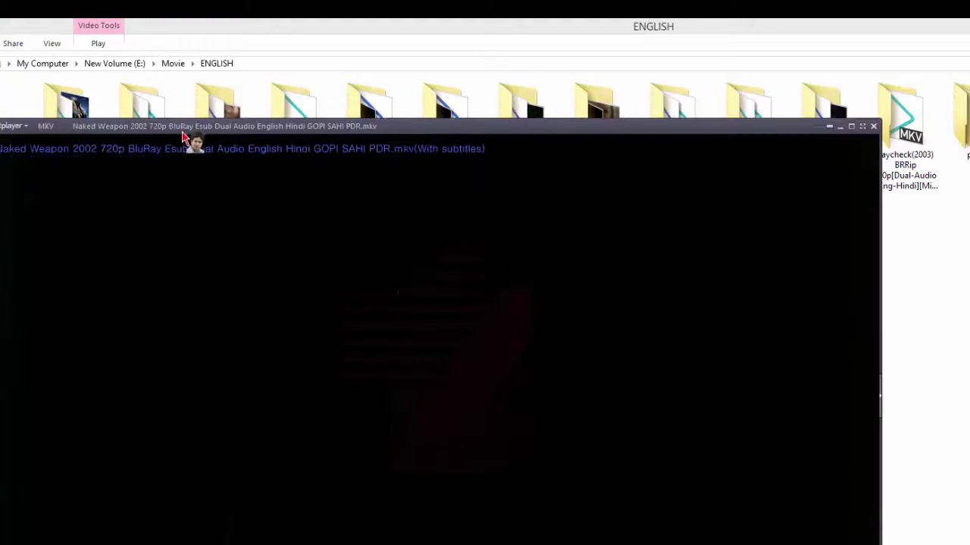
left_click_drag(180, 130, 824, 149)
Play Homefront 2013 and the Survival Island movie from its folder, each in its own player window
double_click(515, 231)
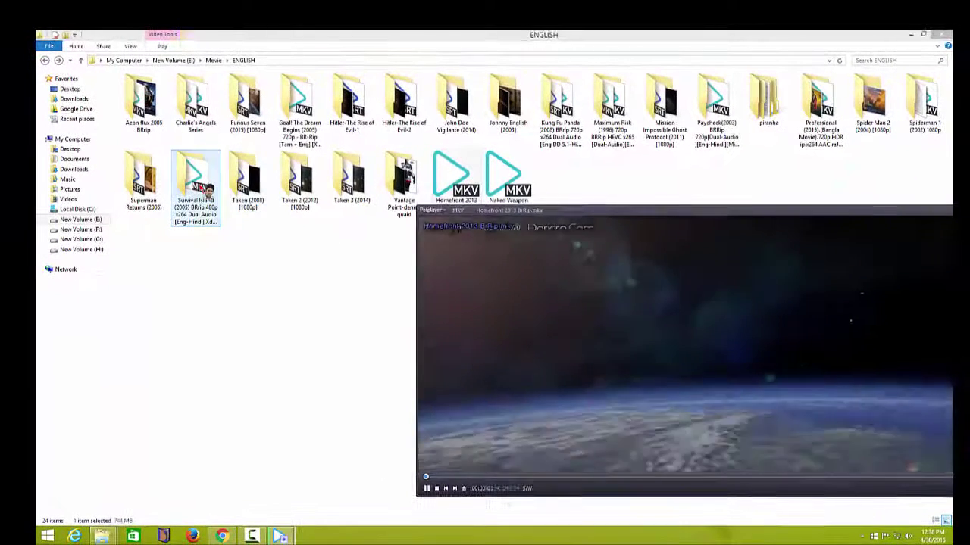
double_click(203, 188)
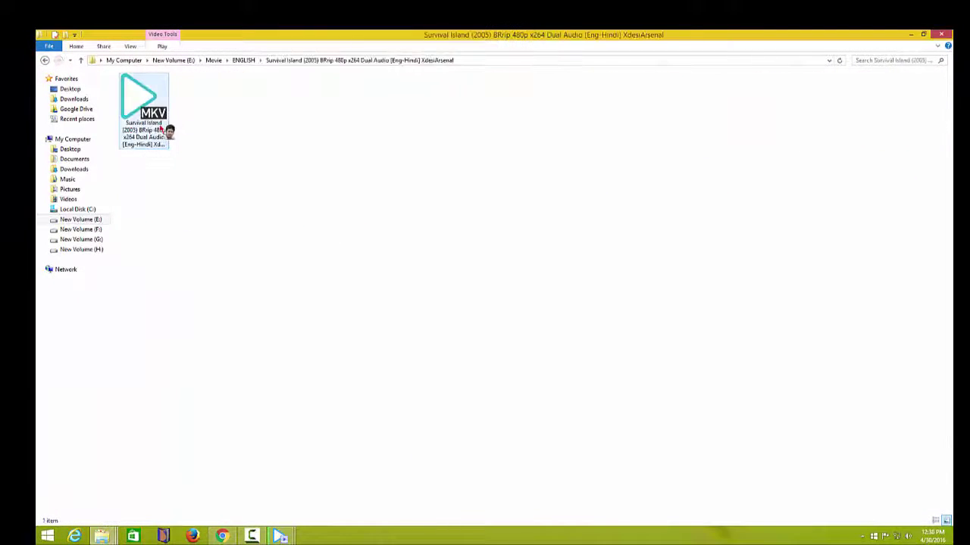
key("Return")
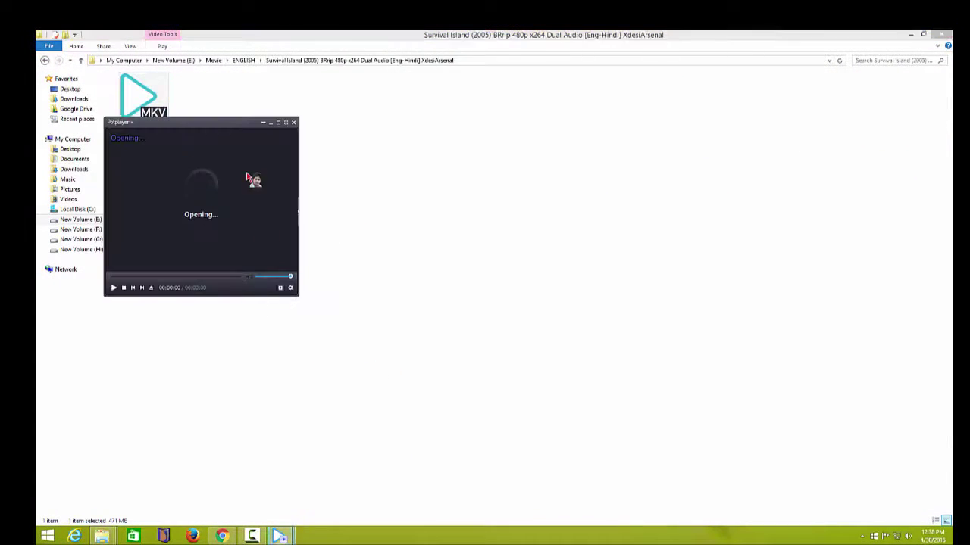
Bring all three Potplayer windows forward and arrange them apart, with Homefront below Survival Island and Naked Weapon beside them
mouse_move(280, 536)
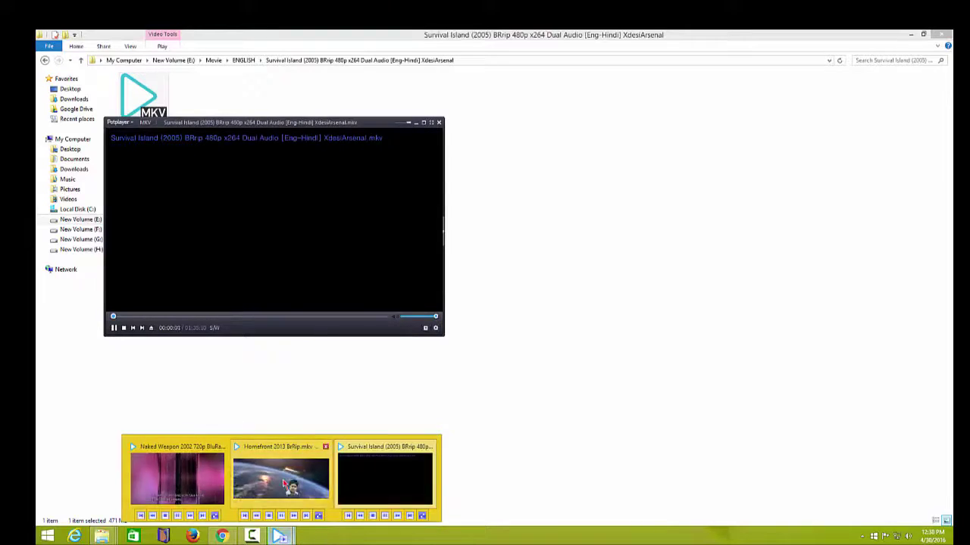
mouse_move(284, 485)
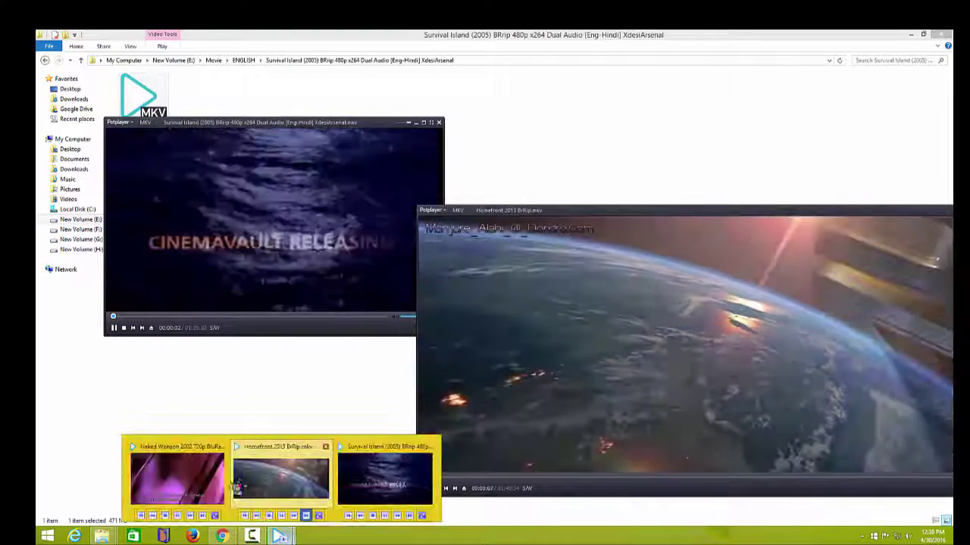
left_click(216, 481)
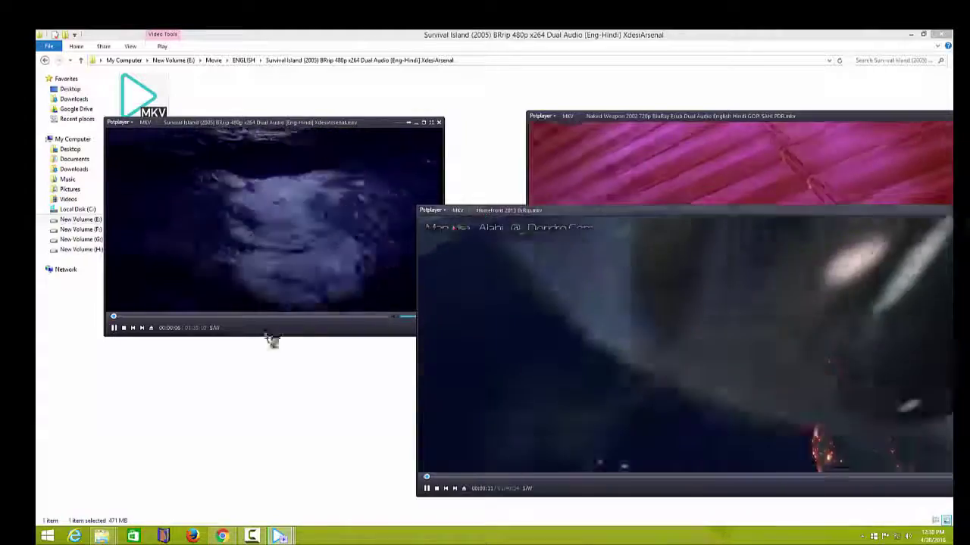
left_click_drag(444, 225, 133, 341)
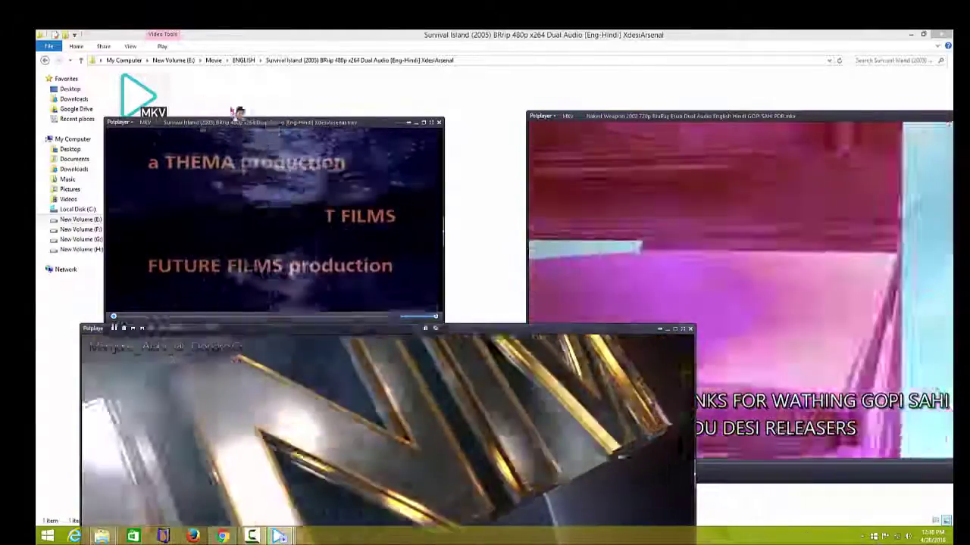
left_click_drag(238, 121, 170, 35)
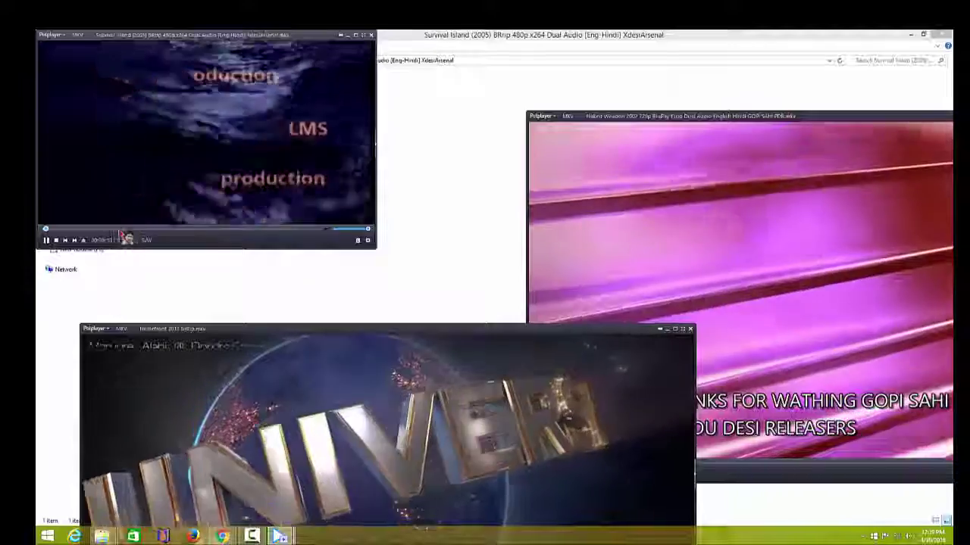
Skip ahead in Survival Island, and in Homefront to about 21 minutes, with the Homefront window moved directly beneath Survival Island
left_click(118, 229)
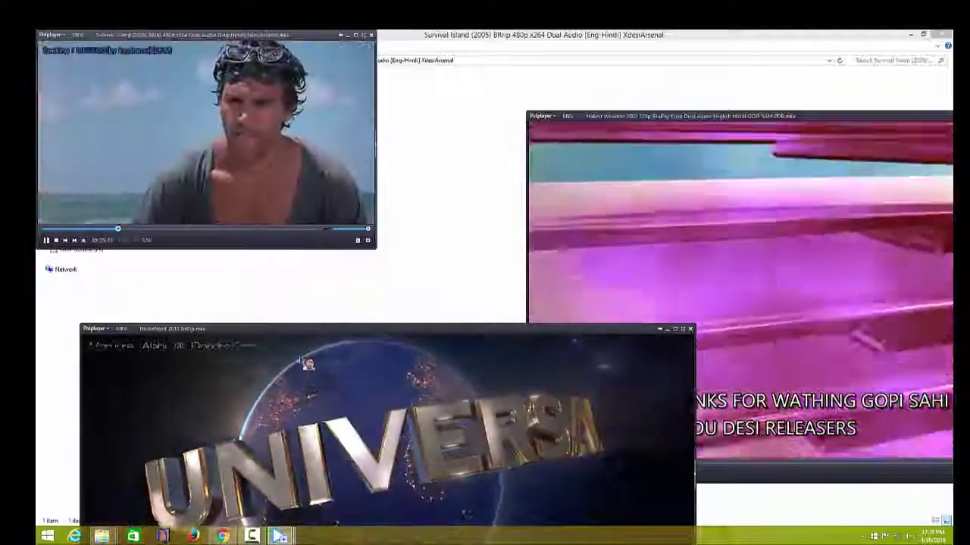
left_click_drag(276, 328, 233, 229)
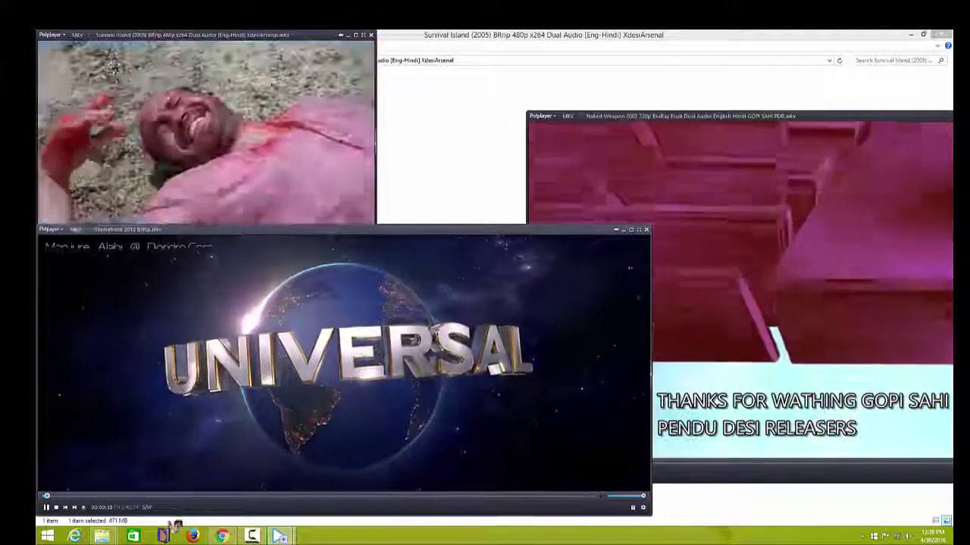
left_click(161, 496)
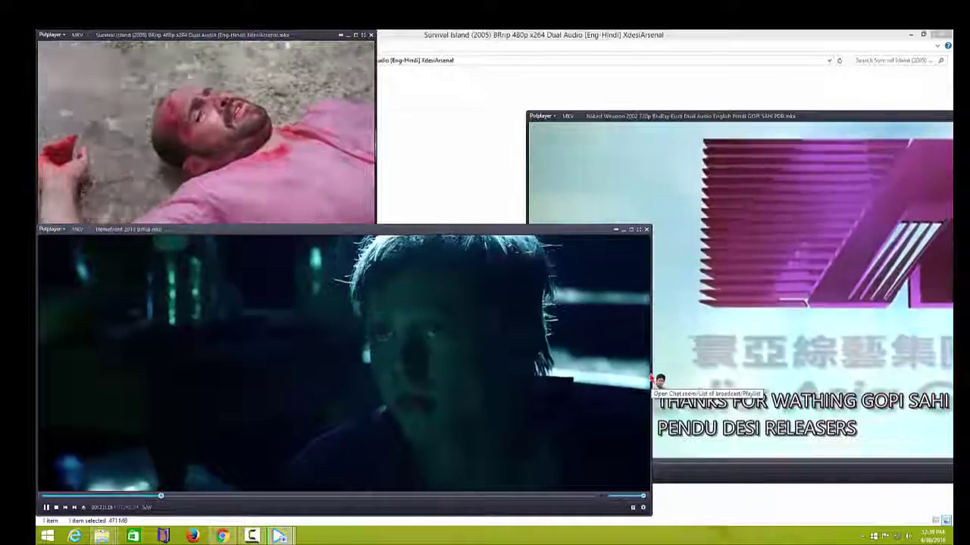
Narrow the Homefront and Naked Weapon windows and place Naked Weapon beside the other two so all three movies show without overlap
left_click_drag(650, 379, 439, 372)
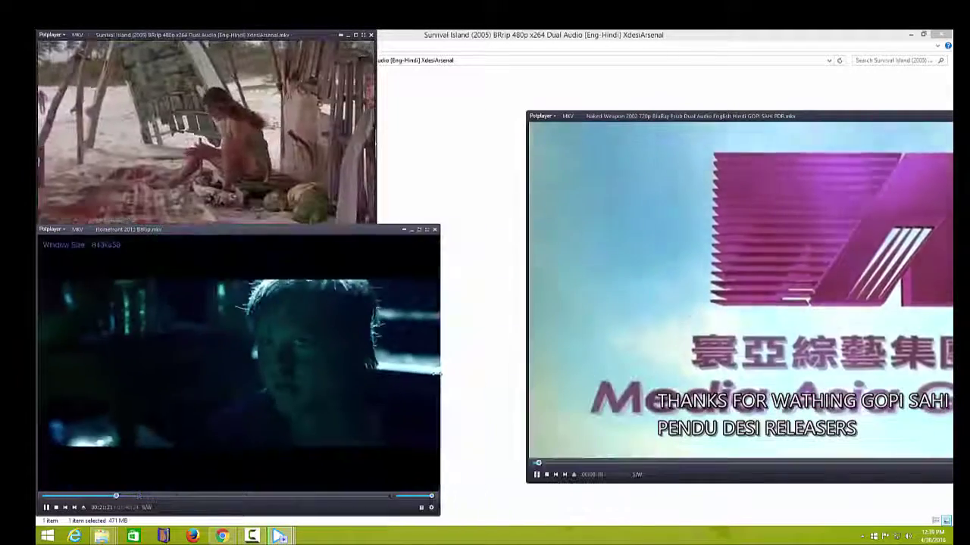
left_click_drag(817, 118, 713, 100)
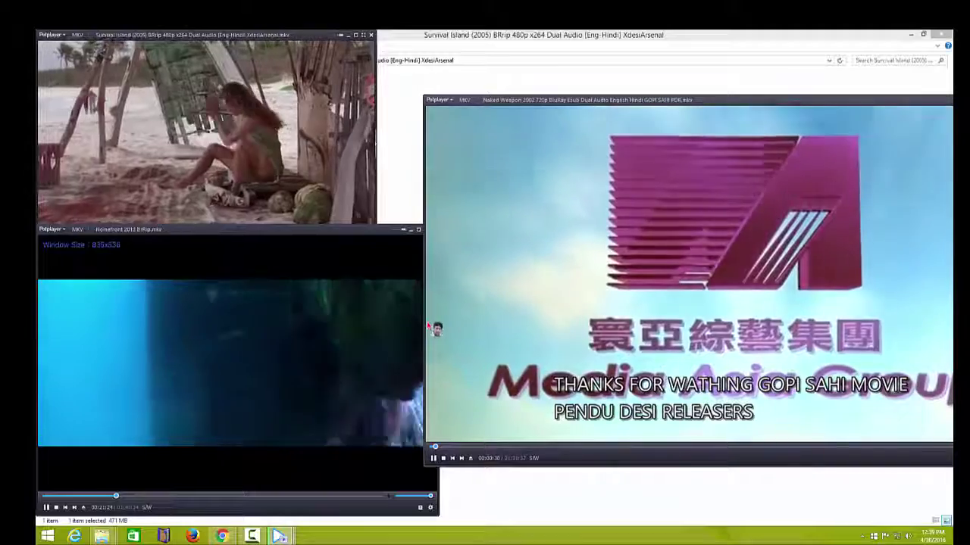
left_click_drag(425, 328, 637, 328)
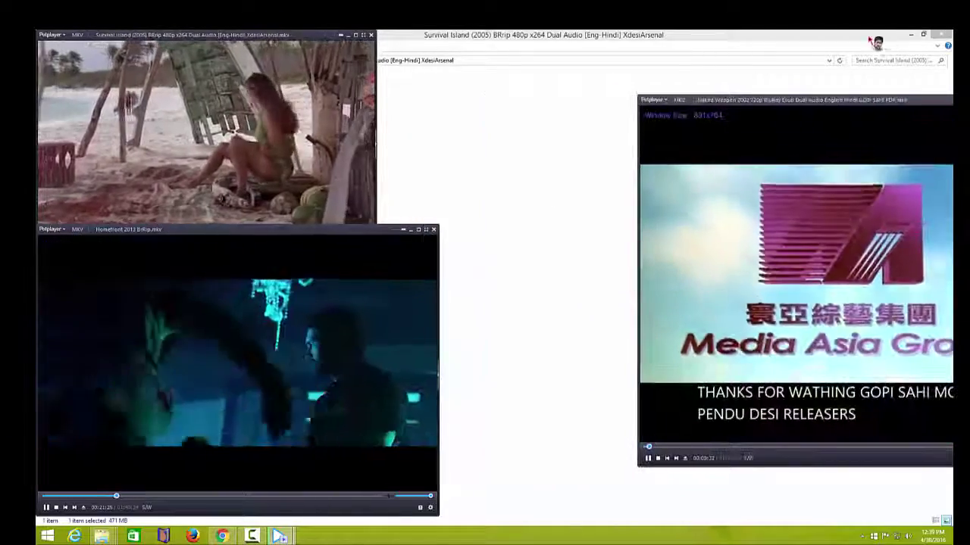
left_click_drag(692, 106, 509, 83)
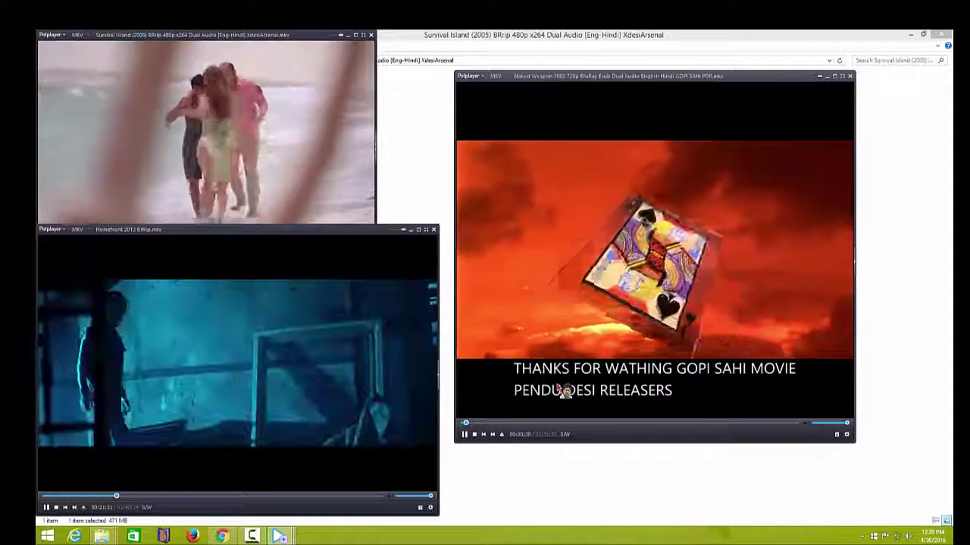
Skip Naked Weapon ahead to about 00:30:24 and Homefront further forward, to roughly a quarter of its length
left_click(574, 423)
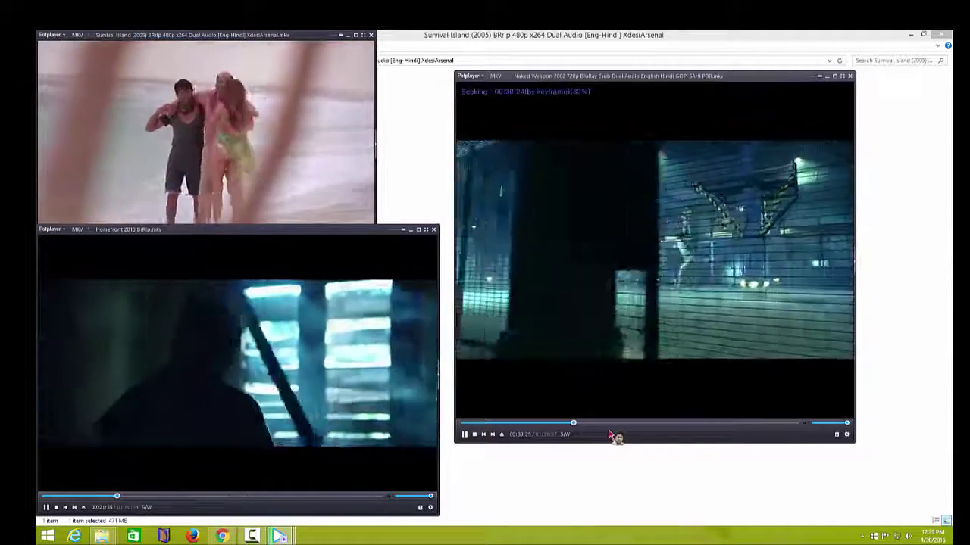
mouse_move(963, 534)
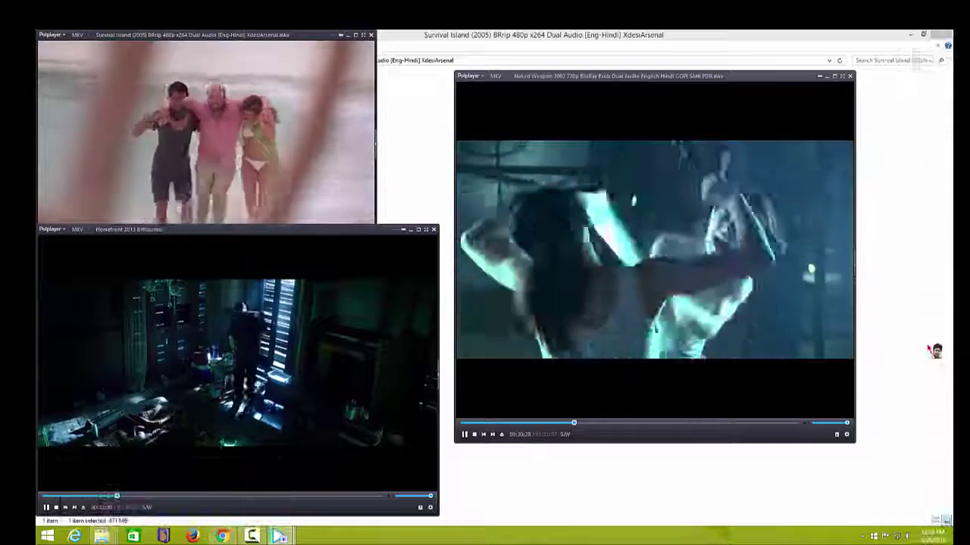
left_click(144, 496)
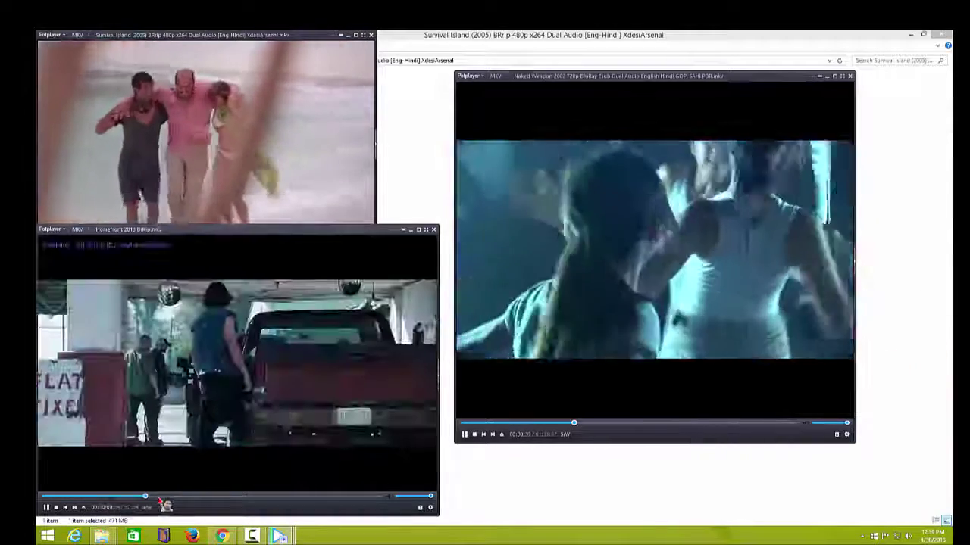